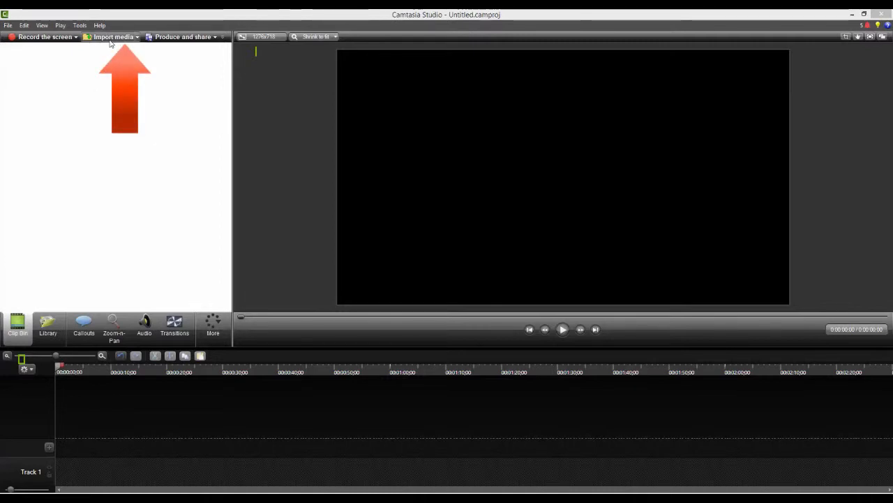
- Import the Screencast Demo video from the Desktop into the project
{"action": "left_click", "coordinate": [110, 42]}
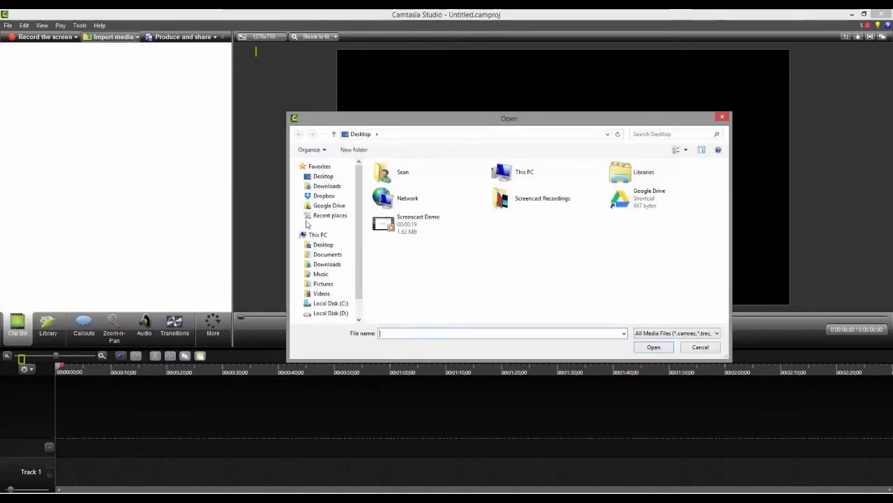
{"action": "left_click", "coordinate": [413, 231]}
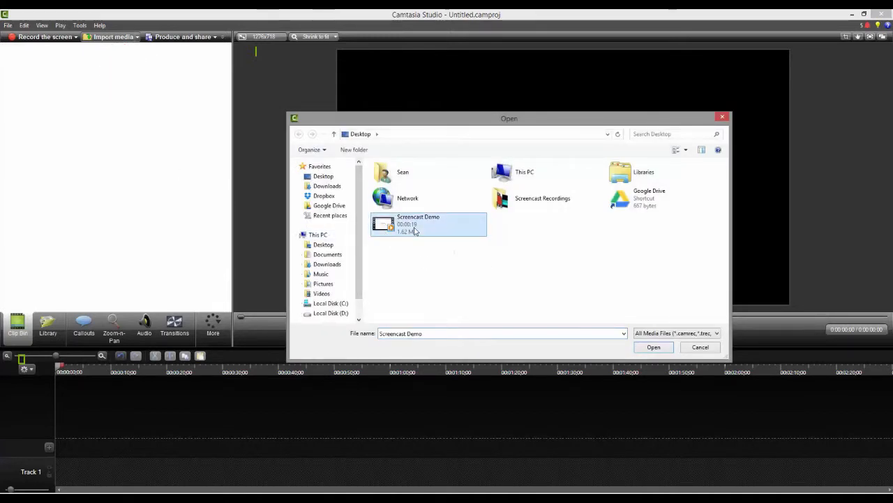
{"action": "left_click", "coordinate": [654, 347]}
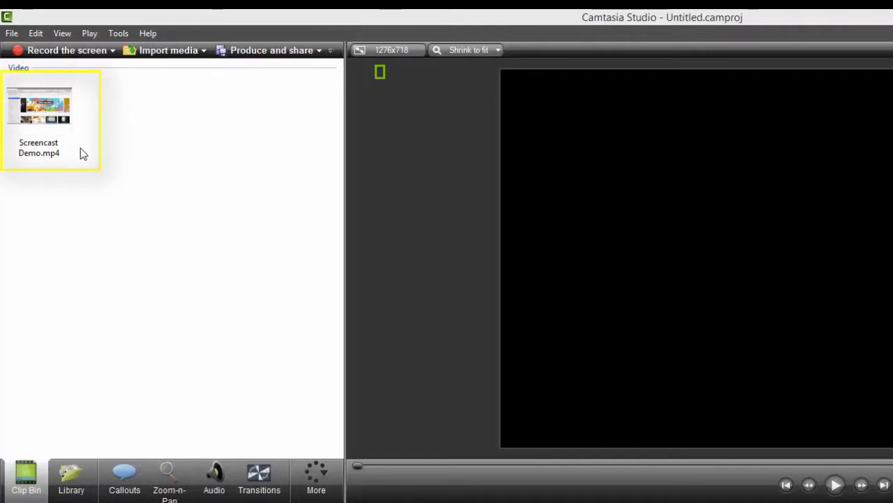
- Place Screencast Demo.mp4 on Track 1 at the very beginning of the timeline
{"action": "left_click", "coordinate": [39, 108]}
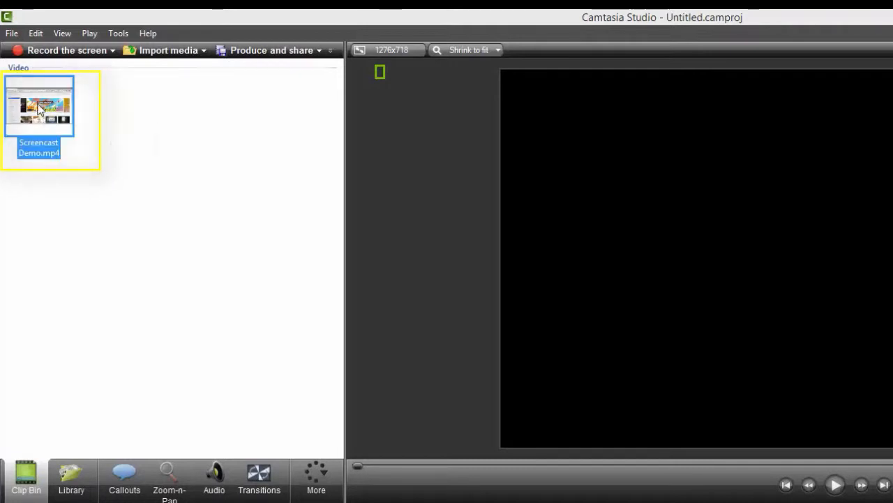
{"action": "left_click_drag", "start_coordinate": [39, 108], "coordinate": [147, 502]}
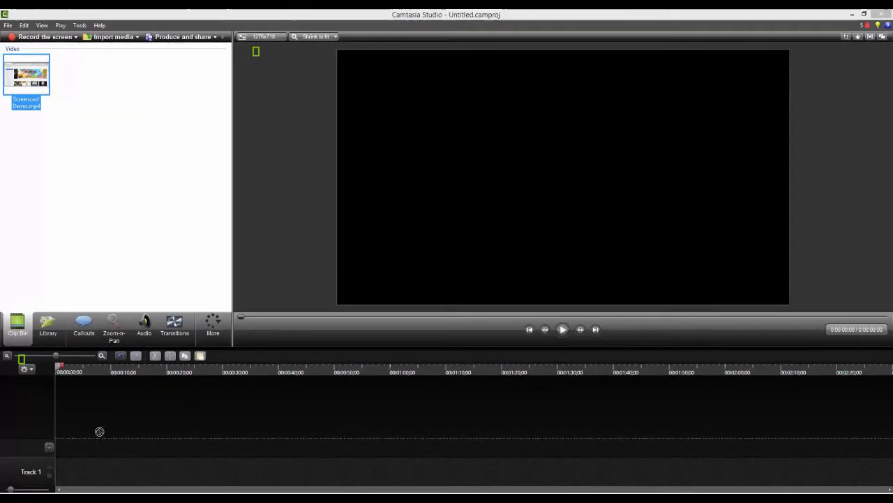
{"action": "left_click_drag", "start_coordinate": [99, 431], "coordinate": [81, 469]}
{"action": "left_click_drag", "start_coordinate": [140, 469], "coordinate": [141, 469]}
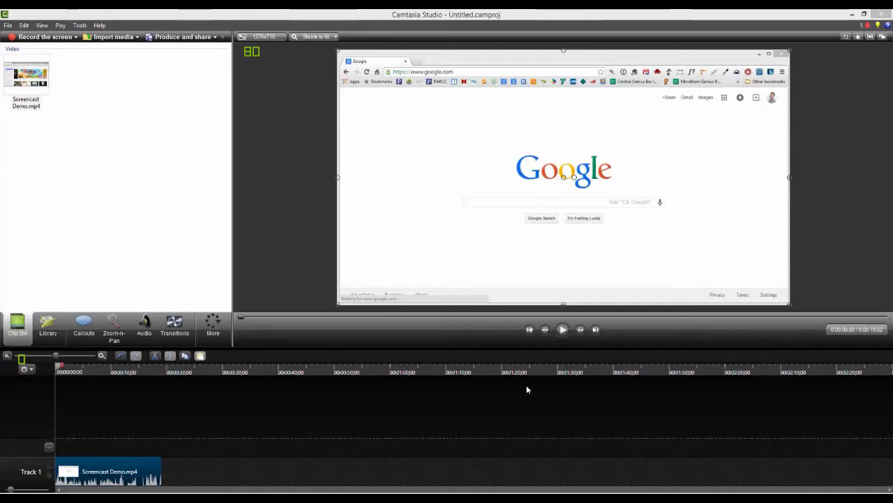
- Play the clip from the beginning and pause it at about 0:00:06;18
{"action": "left_click", "coordinate": [563, 331]}
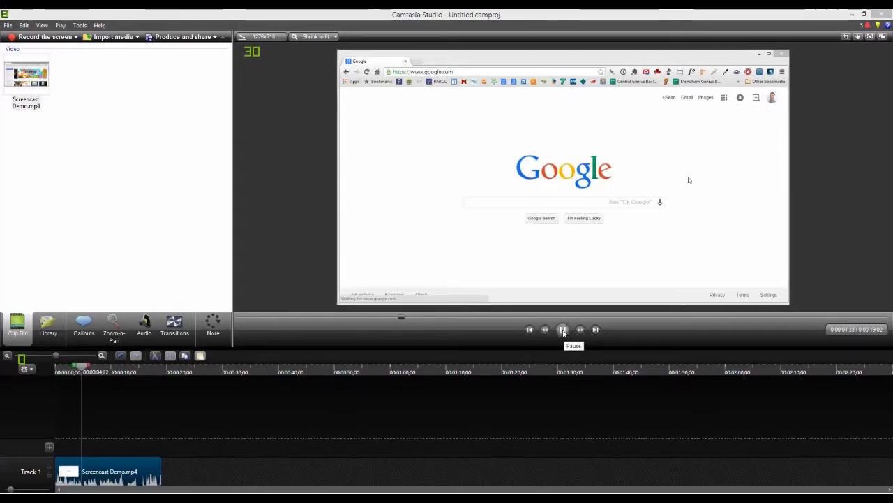
{"action": "left_click", "coordinate": [563, 329]}
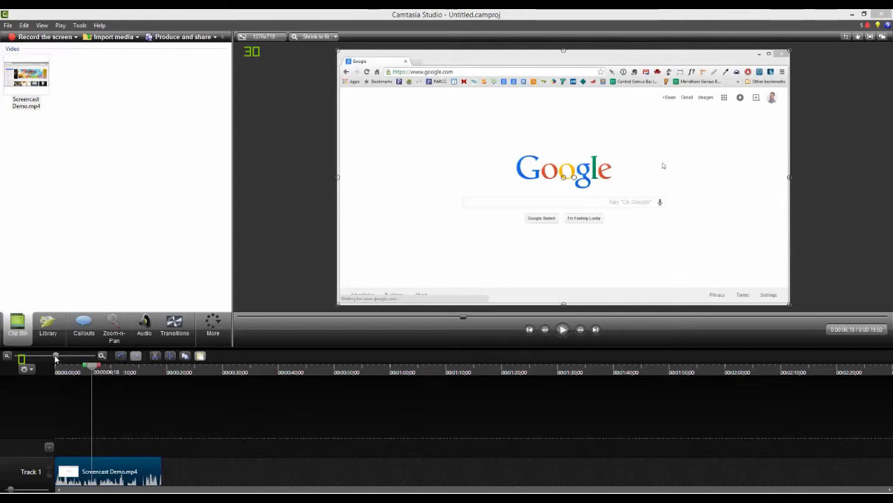
- Cut the end of the Track 1 clip, from about 0:00:15;09 to its finish
{"action": "left_click_drag", "start_coordinate": [56, 359], "coordinate": [71, 354]}
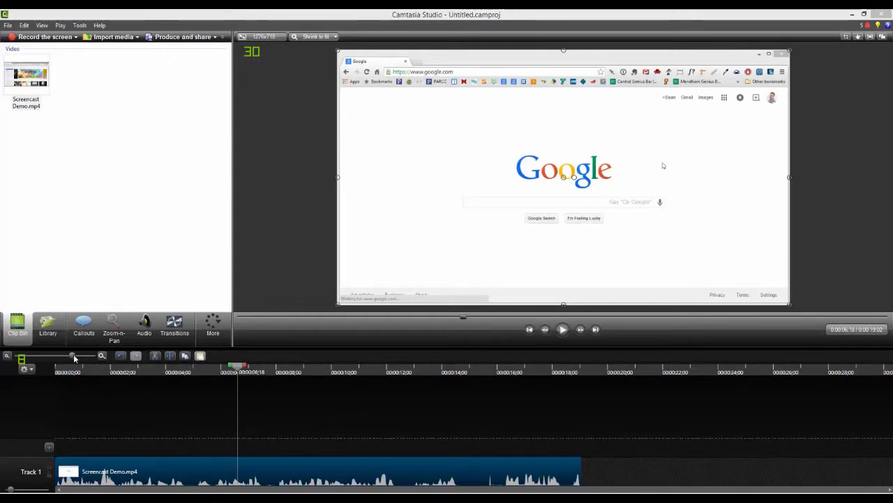
{"action": "left_click_drag", "start_coordinate": [74, 358], "coordinate": [53, 357]}
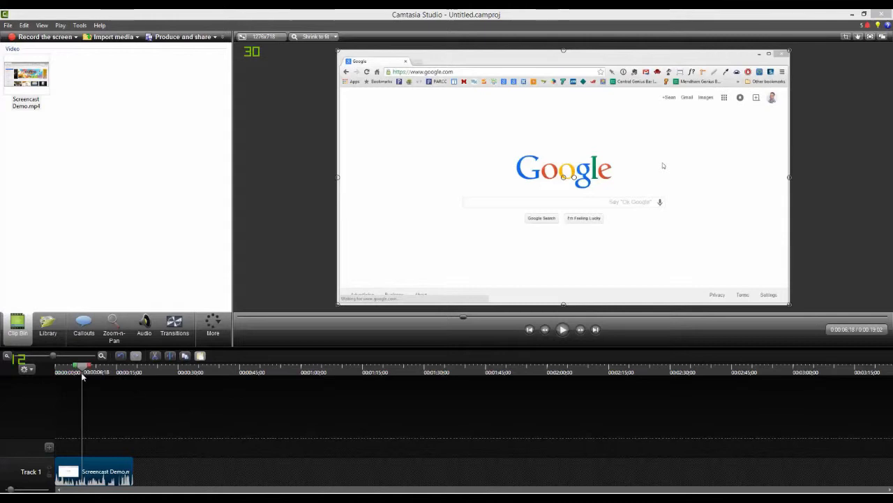
{"action": "left_click_drag", "start_coordinate": [52, 356], "coordinate": [61, 356]}
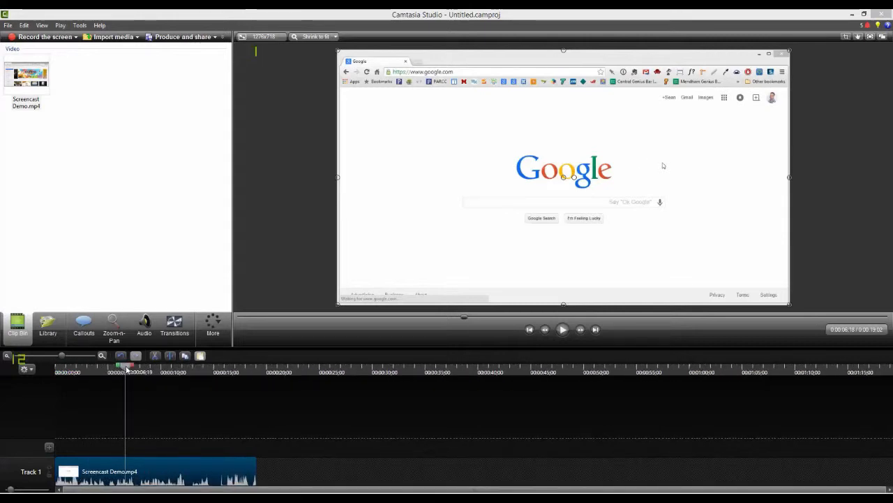
{"action": "left_click_drag", "start_coordinate": [125, 374], "coordinate": [217, 383]}
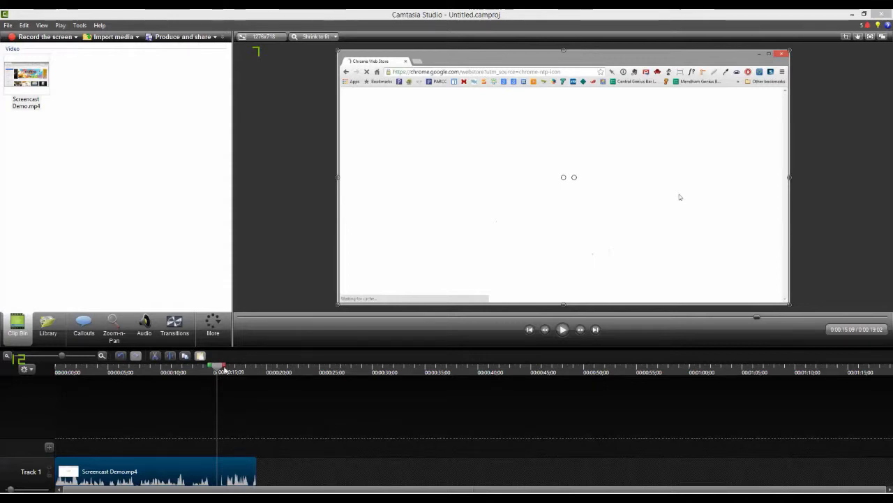
{"action": "left_click_drag", "start_coordinate": [223, 366], "coordinate": [262, 382]}
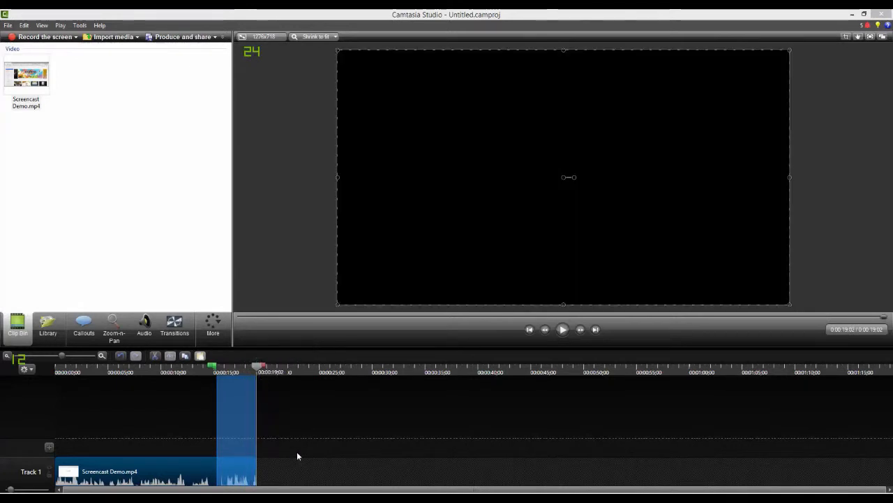
{"action": "left_click", "coordinate": [156, 356]}
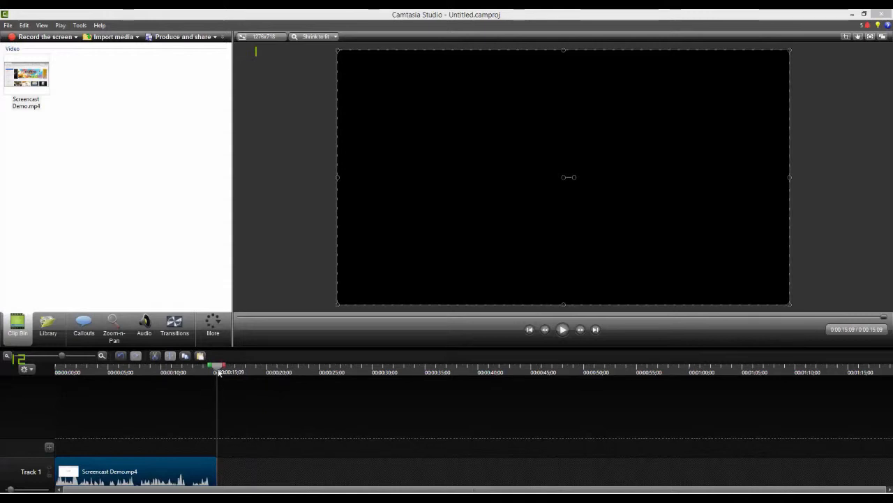
- Cut the opening of the Track 1 clip, from the start to about 0:00:02;19
{"action": "left_click_drag", "start_coordinate": [219, 366], "coordinate": [83, 364]}
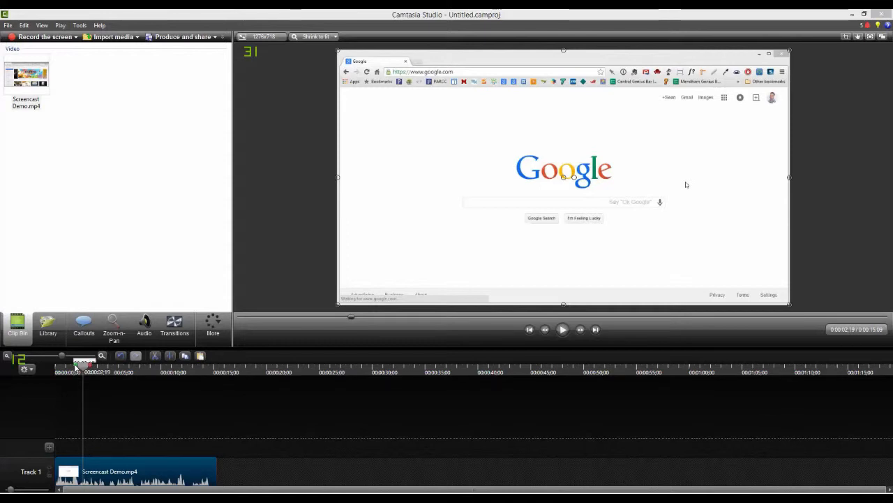
{"action": "left_click_drag", "start_coordinate": [77, 366], "coordinate": [41, 367]}
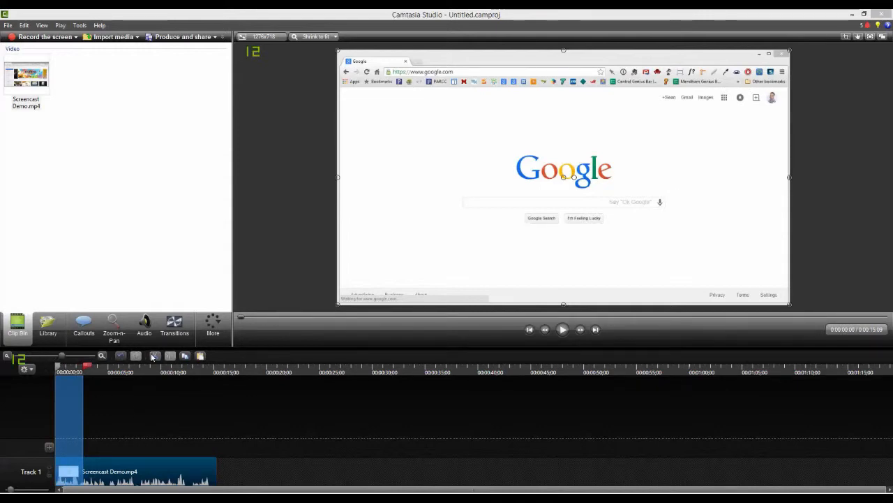
{"action": "left_click", "coordinate": [154, 356]}
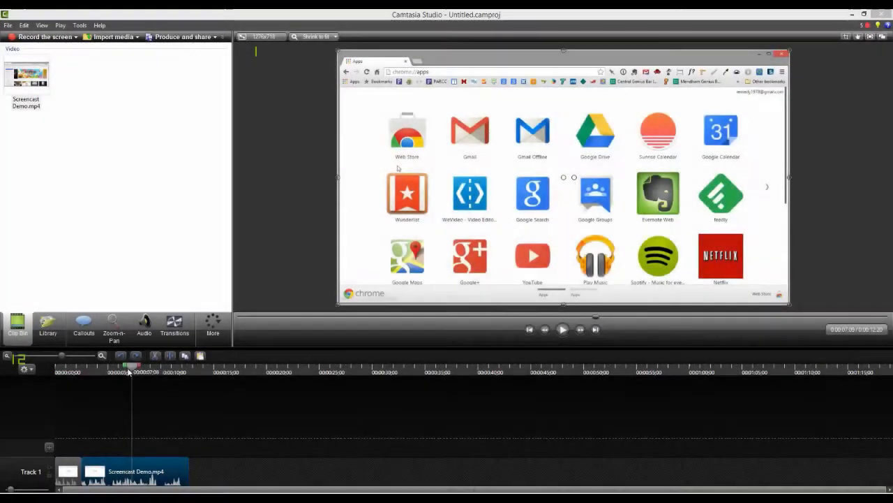
- Split the longer Track 1 segment at about 0:00:06;28, where the Chrome apps page appears
{"action": "left_click", "coordinate": [110, 372]}
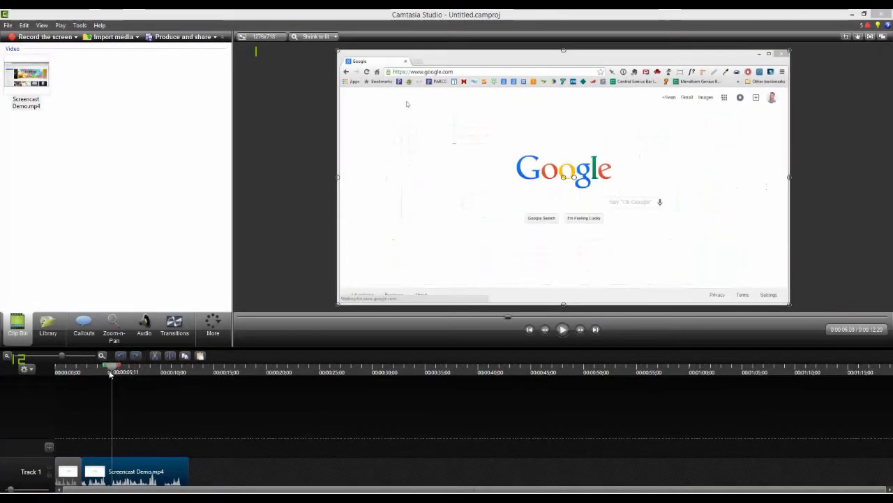
{"action": "left_click_drag", "start_coordinate": [111, 372], "coordinate": [127, 384]}
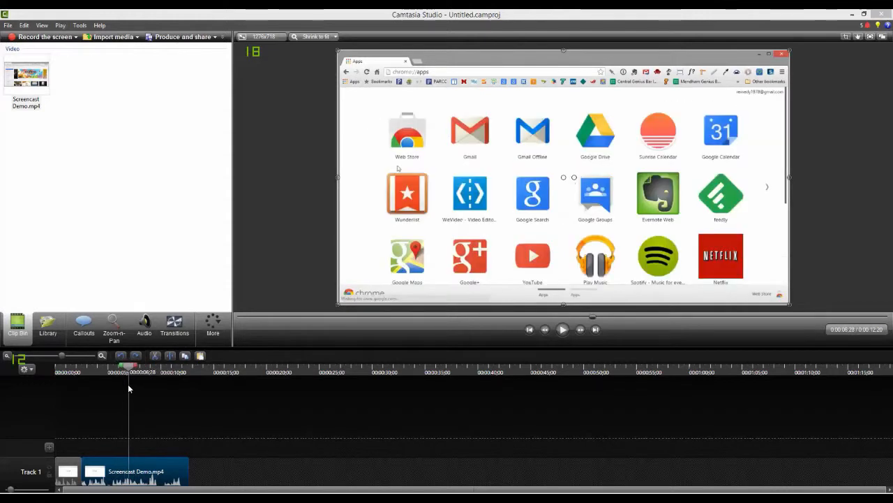
{"action": "left_click", "coordinate": [168, 358]}
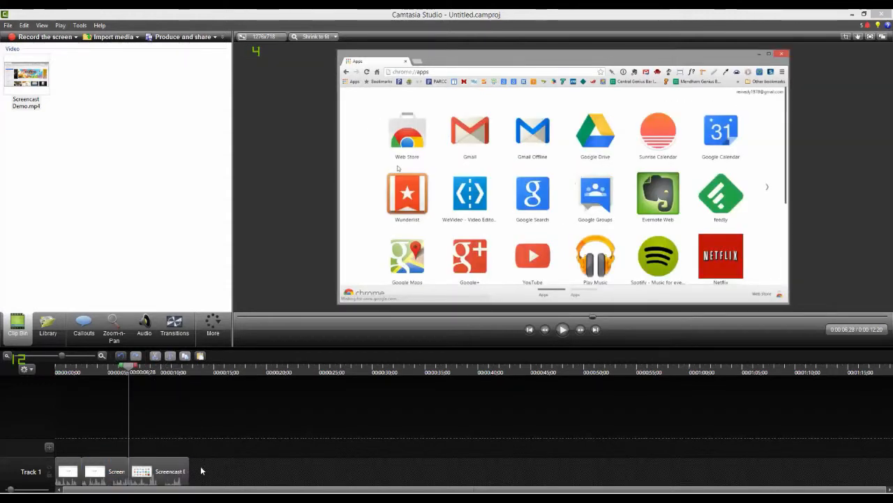
- Spread the three Track 1 segments apart so that gaps separate them
{"action": "left_click_drag", "start_coordinate": [171, 475], "coordinate": [209, 468]}
{"action": "mouse_move", "coordinate": [112, 471]}
{"action": "left_mouse_down"}
{"action": "mouse_move", "coordinate": [135, 471]}
{"action": "mouse_move", "coordinate": [115, 473]}
{"action": "mouse_move", "coordinate": [121, 477]}
{"action": "left_mouse_up"}
{"action": "left_click", "coordinate": [66, 474]}
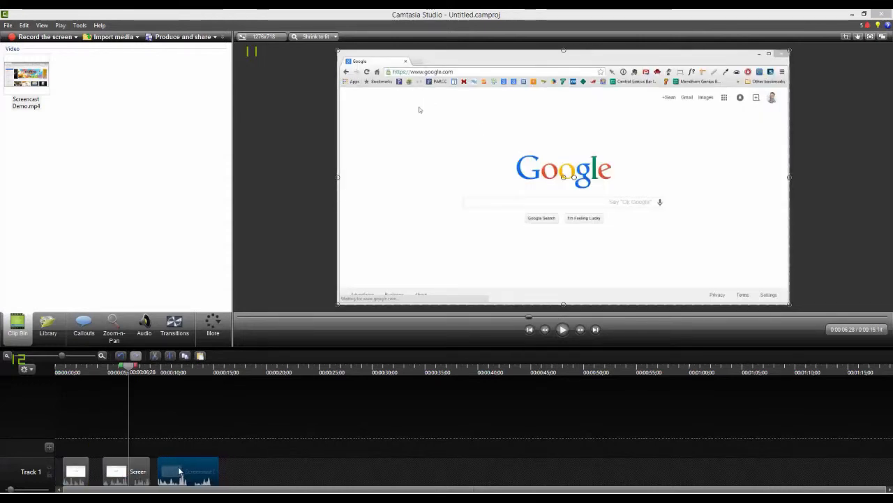
- Delete the middle segment on Track 1 and move the last segment up against the first
{"action": "left_click", "coordinate": [122, 477]}
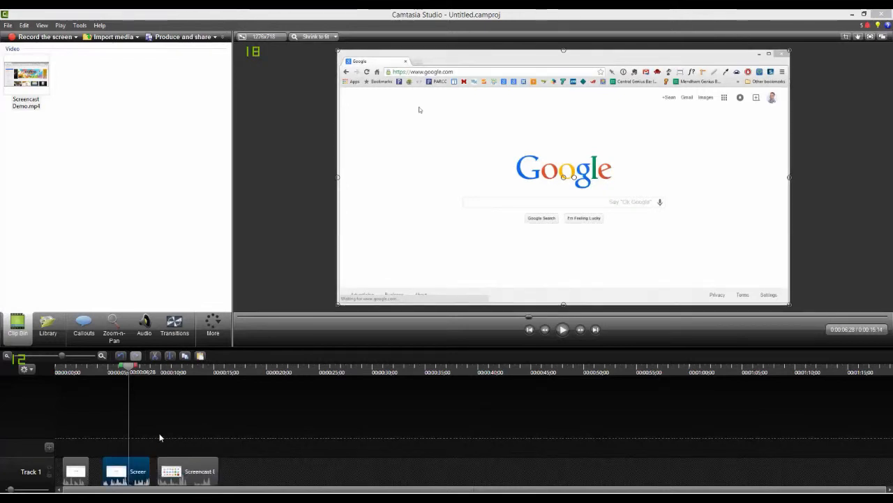
{"action": "key", "text": "Delete"}
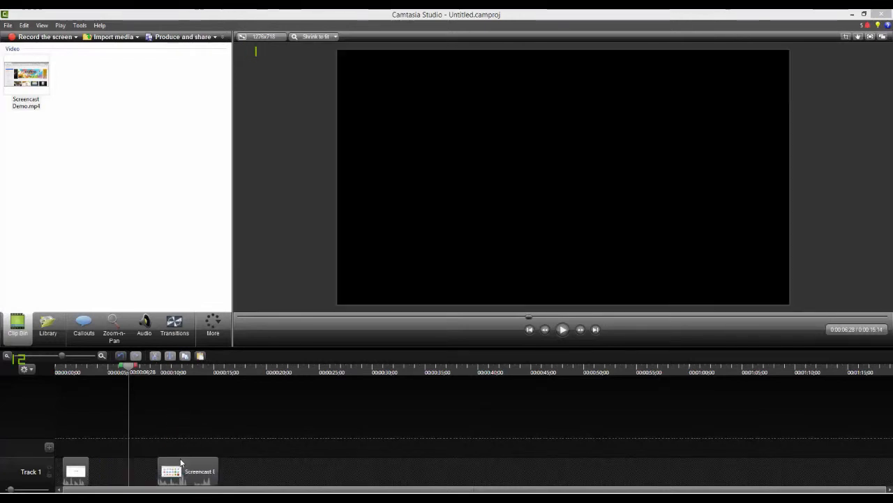
{"action": "left_click_drag", "start_coordinate": [178, 473], "coordinate": [110, 472]}
- Separate the video and audio of the second Track 1 segment
{"action": "left_click", "coordinate": [117, 372]}
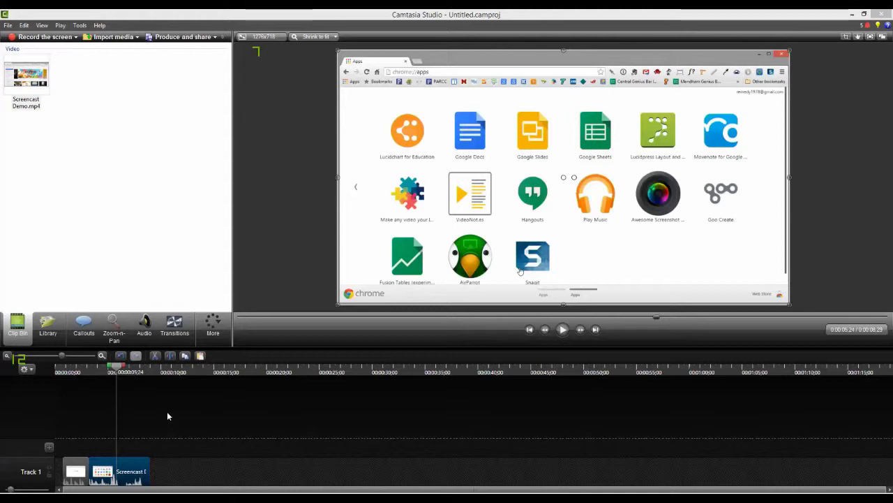
{"action": "right_click", "coordinate": [130, 475]}
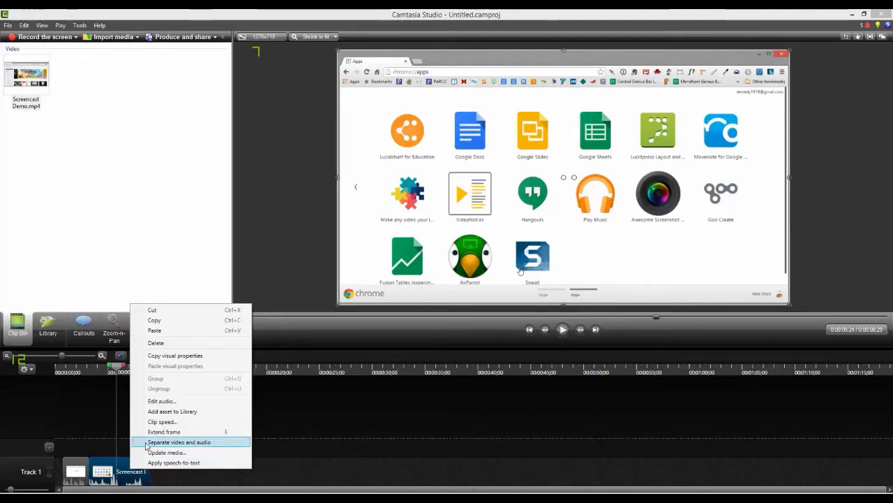
{"action": "left_click", "coordinate": [167, 441]}
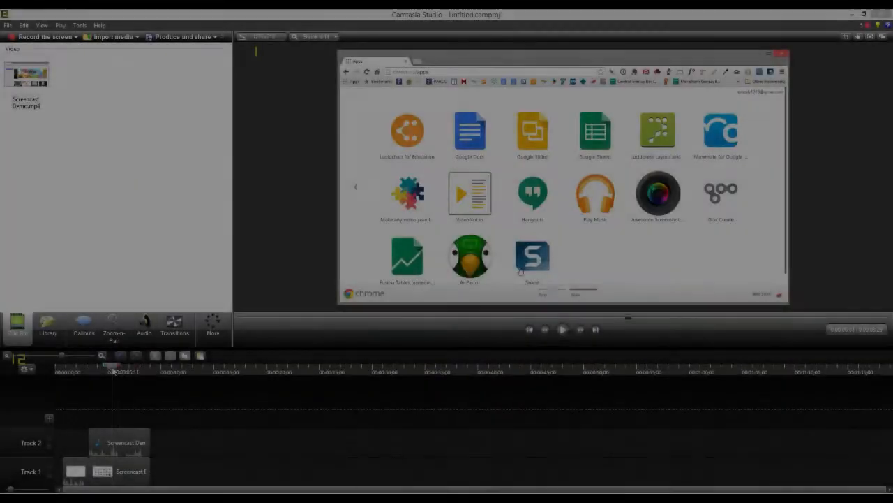
- Split the audio clip on Track 2 at about 0:00:06;15 and delete the part after the split
{"action": "mouse_move", "coordinate": [112, 371]}
{"action": "left_mouse_down"}
{"action": "mouse_move", "coordinate": [82, 375]}
{"action": "mouse_move", "coordinate": [111, 372]}
{"action": "left_mouse_up"}
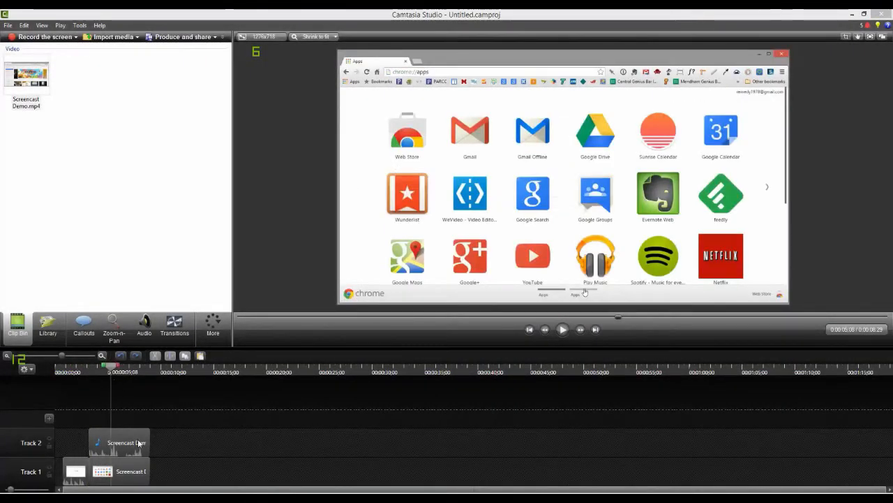
{"action": "left_click", "coordinate": [128, 445]}
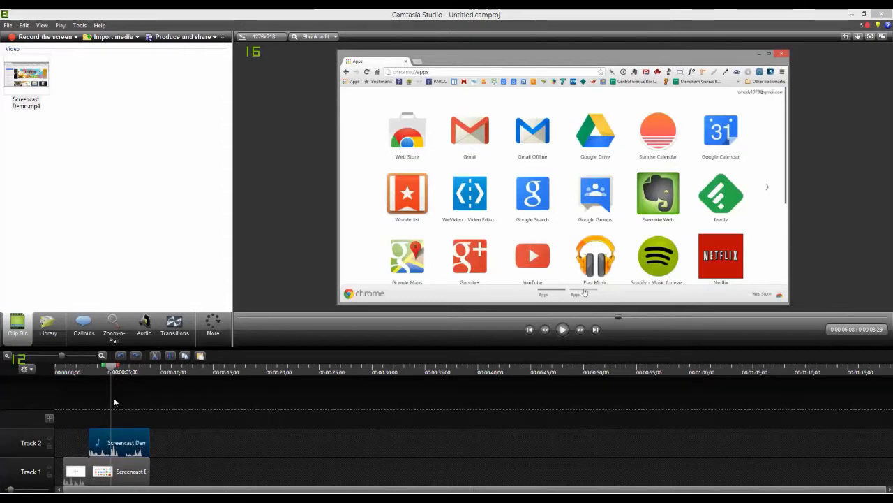
{"action": "left_click", "coordinate": [123, 372]}
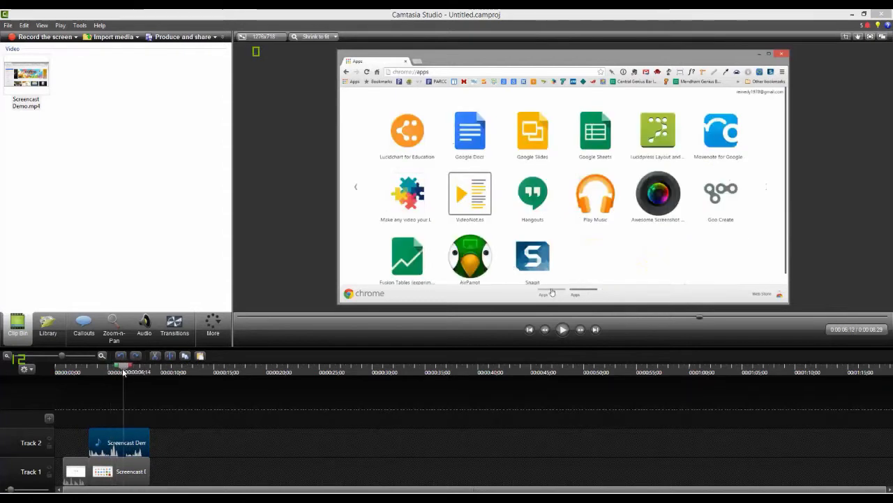
{"action": "left_click", "coordinate": [169, 357]}
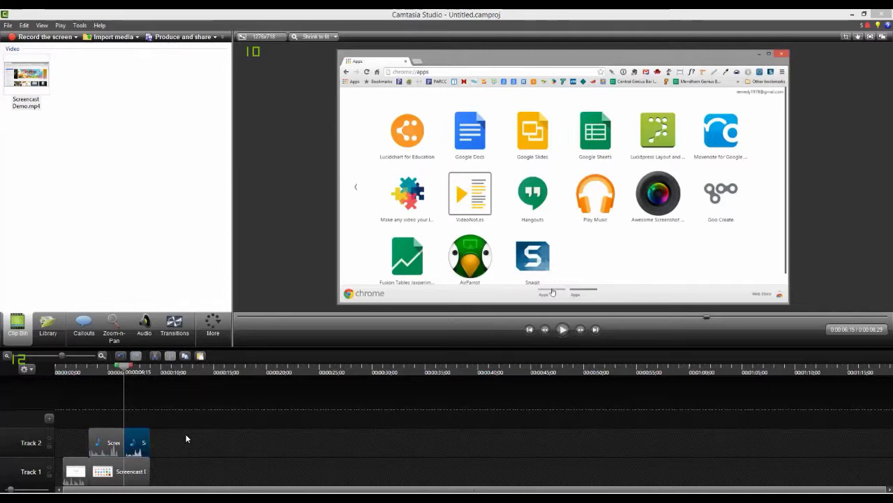
{"action": "key", "text": "Delete"}
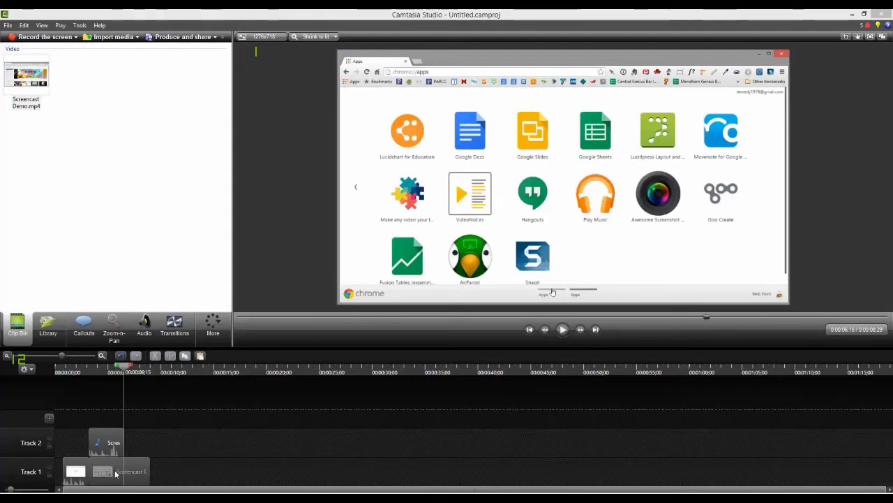
- Move both Track 1 segments later, with the first starting at about 6 seconds and the second directly following it
{"action": "left_click_drag", "start_coordinate": [113, 476], "coordinate": [178, 479]}
{"action": "left_click_drag", "start_coordinate": [76, 473], "coordinate": [133, 478]}
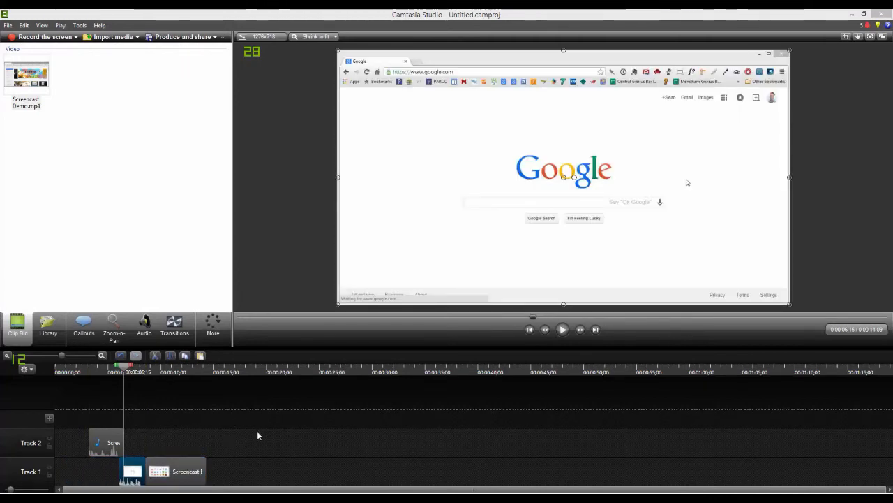